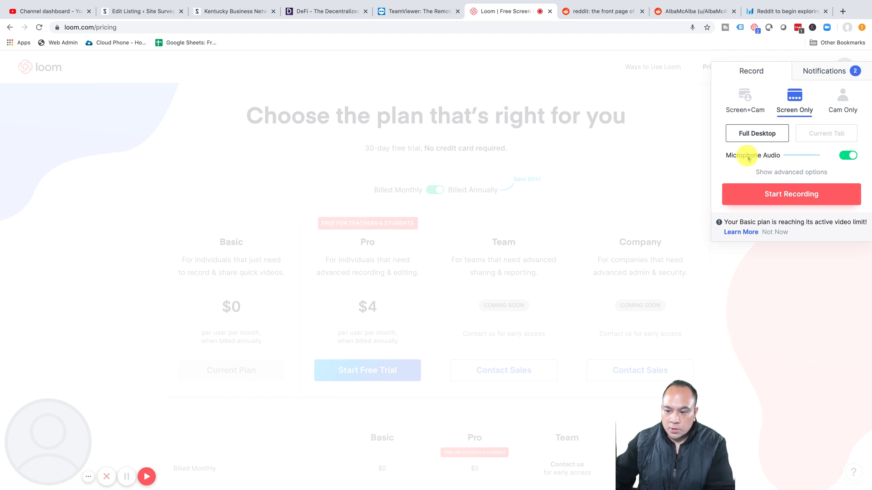
Check the advanced options for a screen-only, full-desktop recording, and leave them collapsed in the reopened Loom recorder
click(767, 171)
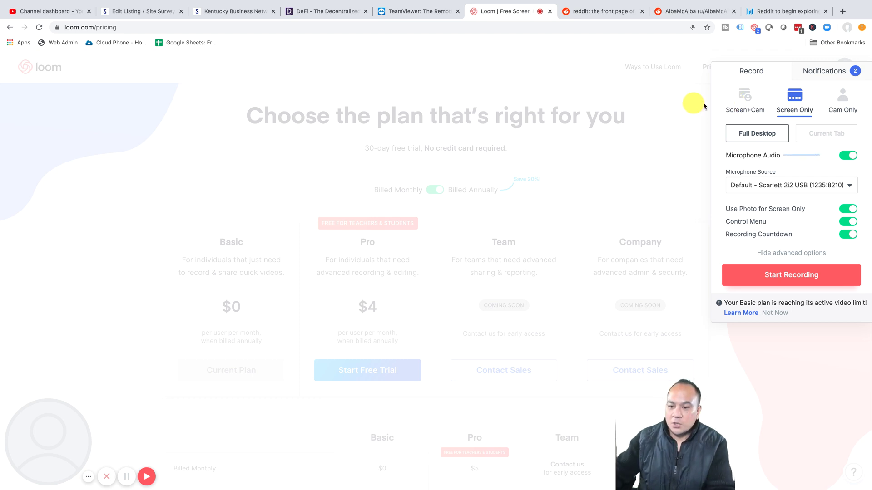
click(682, 92)
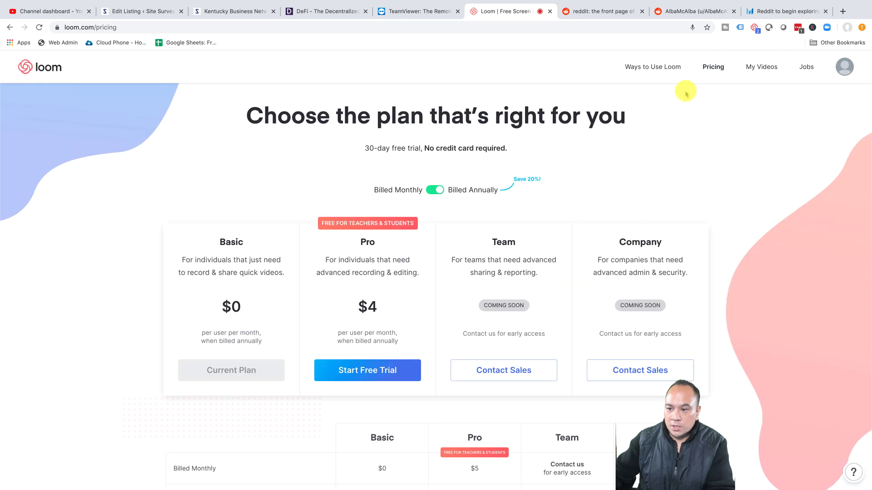
click(755, 28)
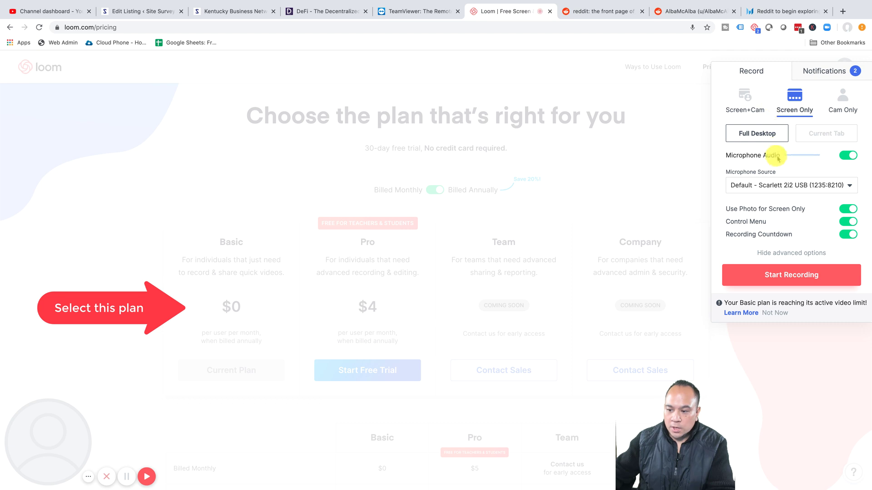
click(781, 256)
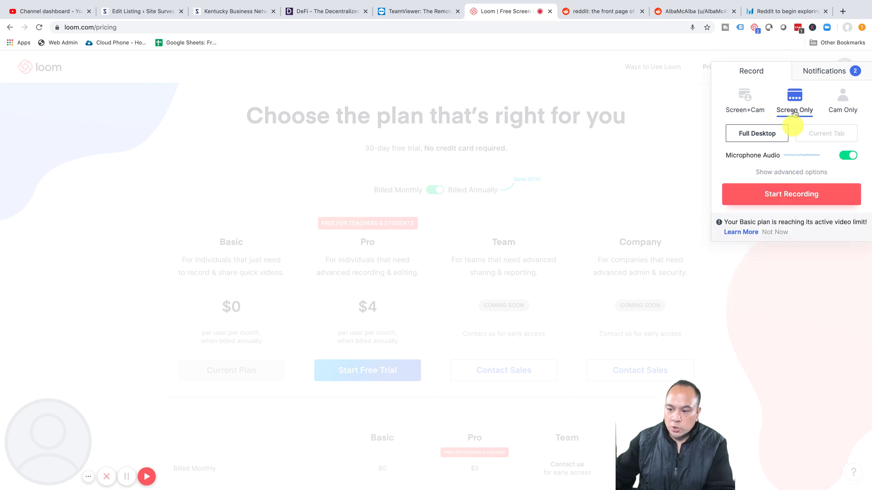
Start a screen-only recording of the full desktop, sharing the entire screen with Loom
click(790, 200)
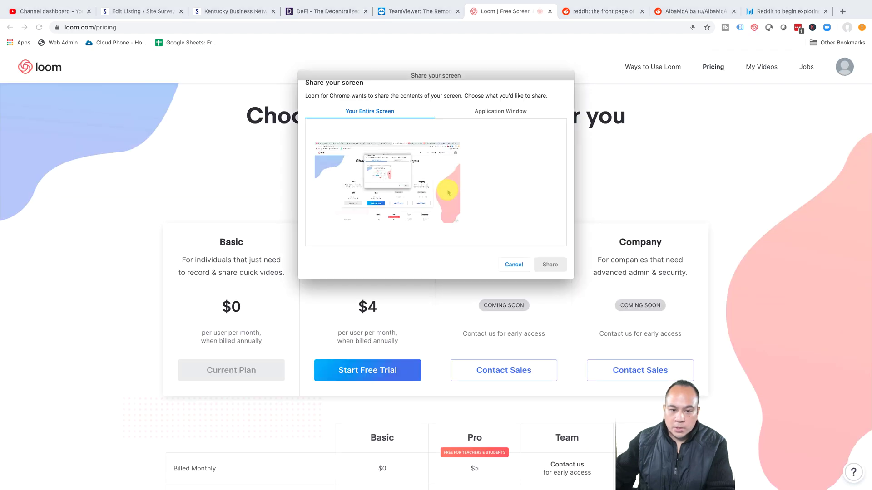
click(349, 186)
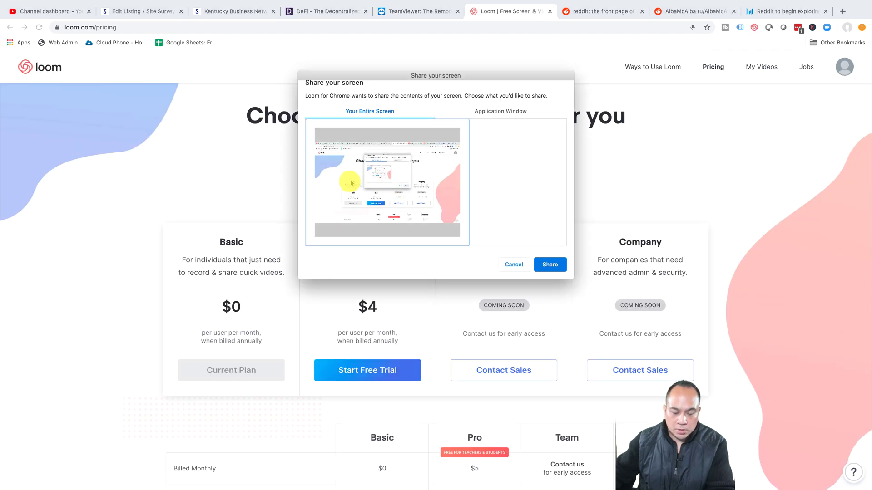
click(556, 266)
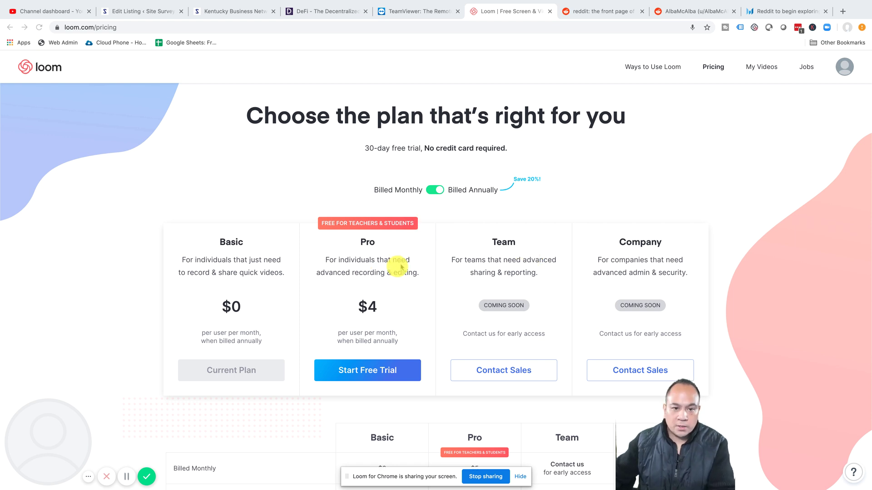
Show the TeamViewer site in the recording, dismissing its remote-work pop-up and opening the download page
click(425, 15)
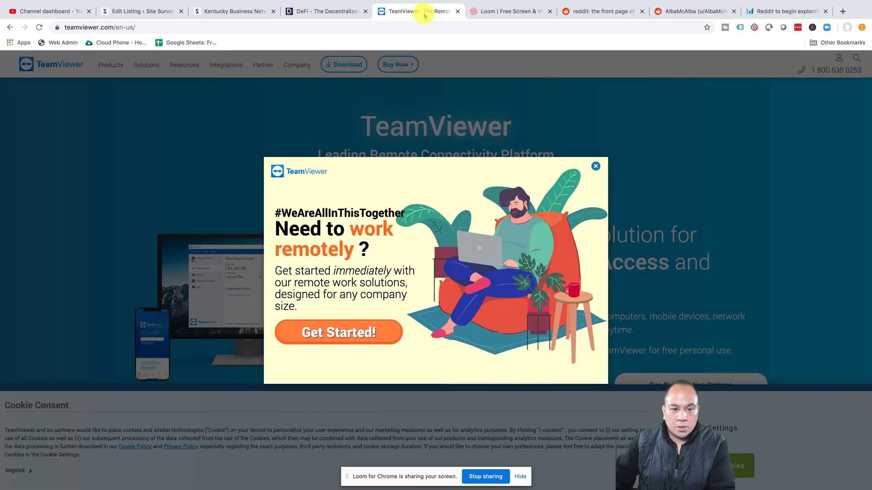
click(596, 168)
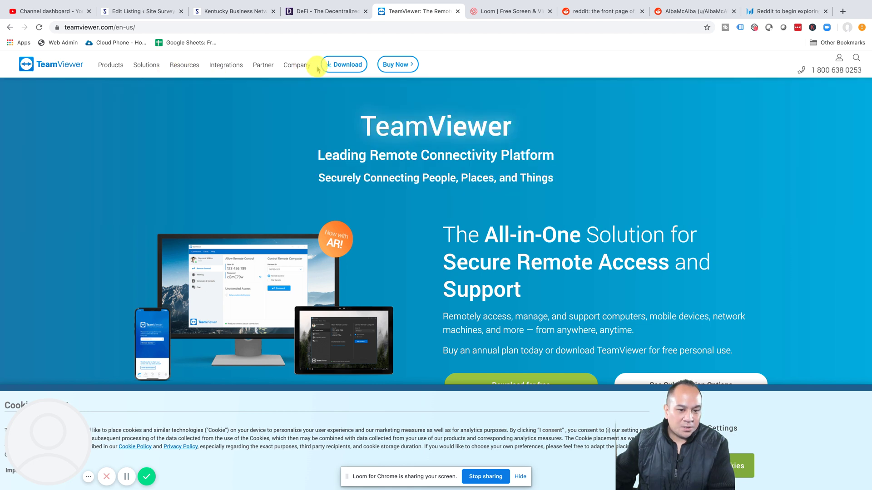
click(333, 67)
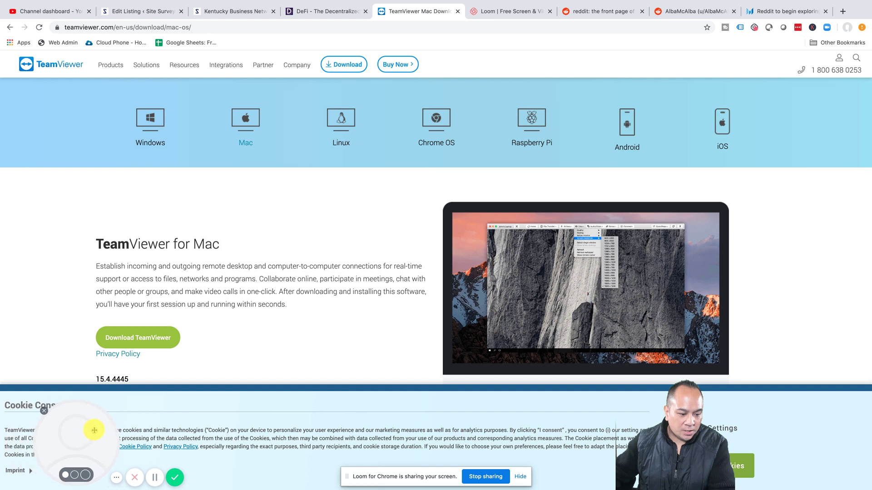
Move the Loom avatar bubble over the cookie notice and finish the recording
drag(94, 430, 156, 430)
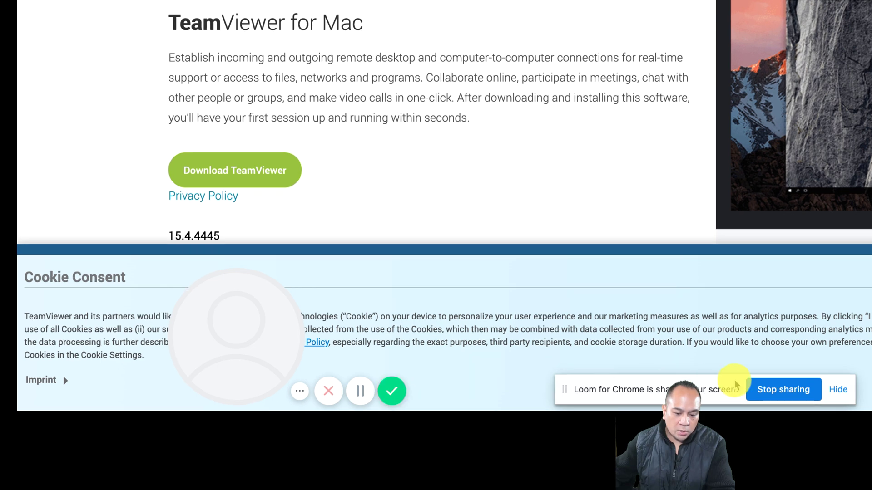
click(391, 391)
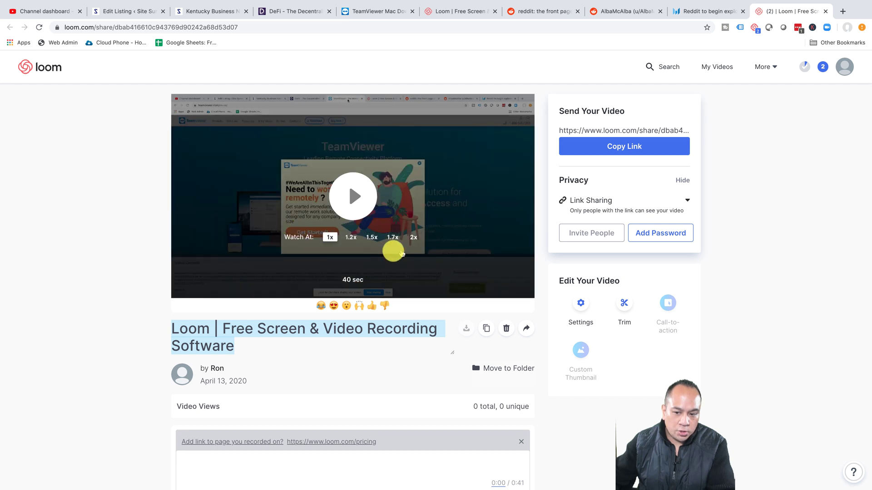
Play back part of the finished recording on its Loom page and pause it
click(351, 199)
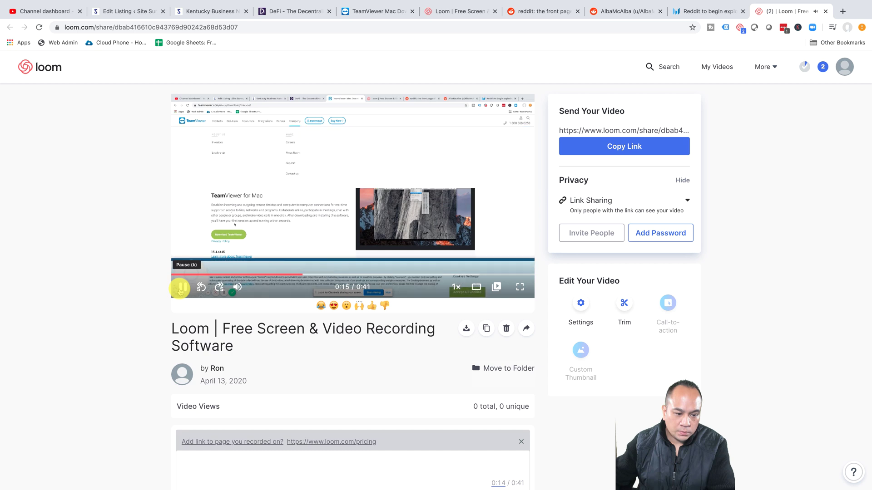
click(180, 288)
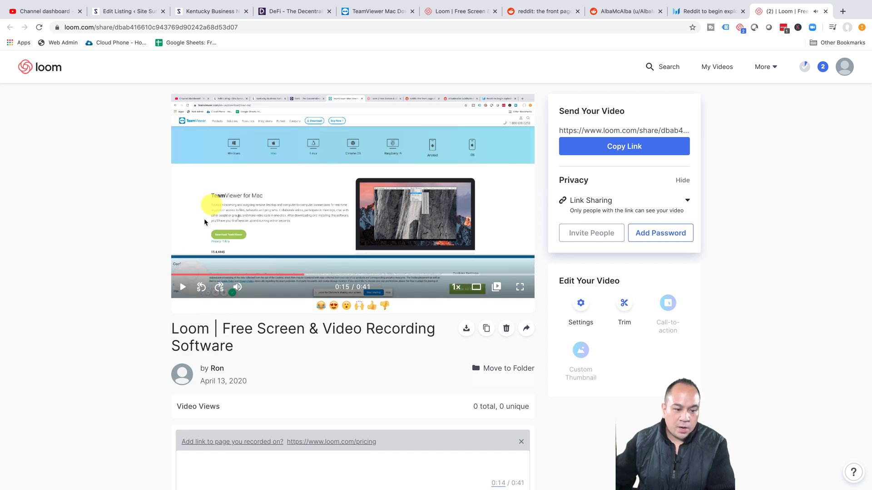
Replace the video's title with "This is how you can install teamviewer"
click(174, 331)
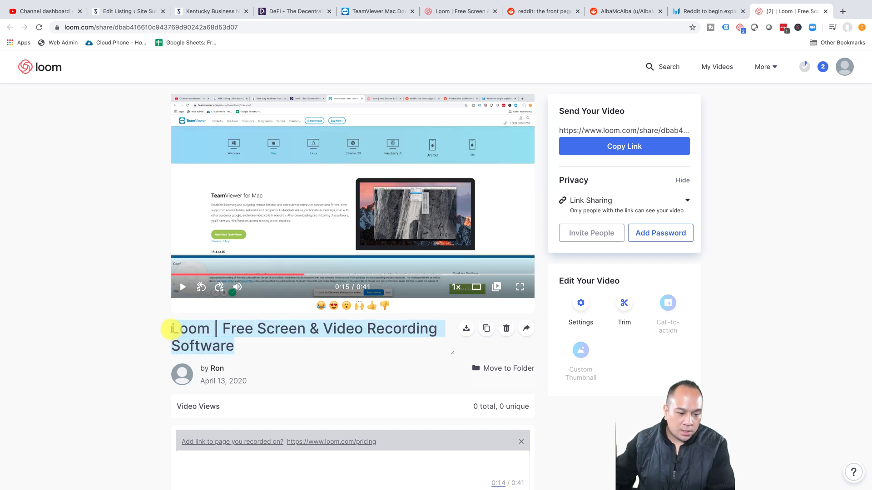
click(235, 345)
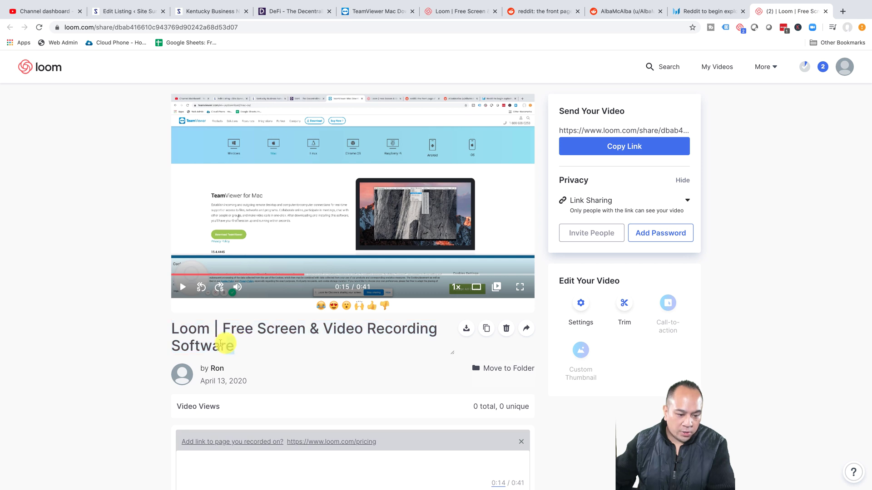
drag(226, 345, 168, 328)
text(This)
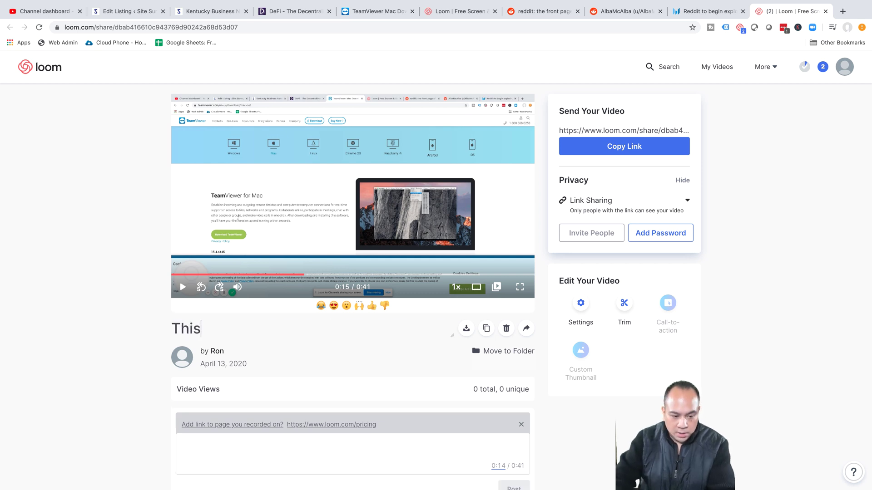
text( is how you can )
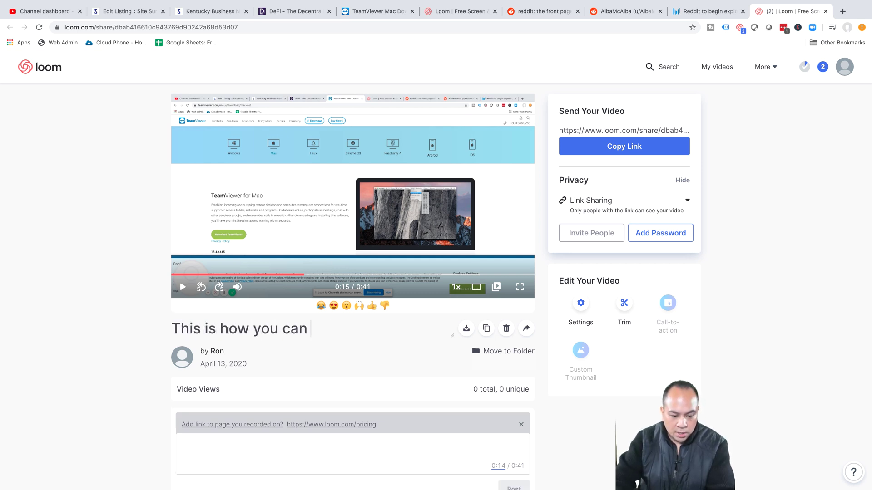
text(install team)
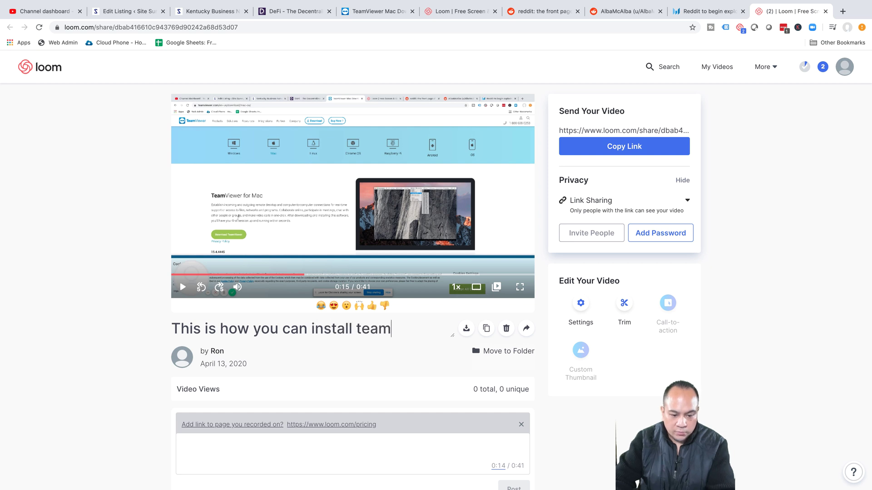
text(viewer)
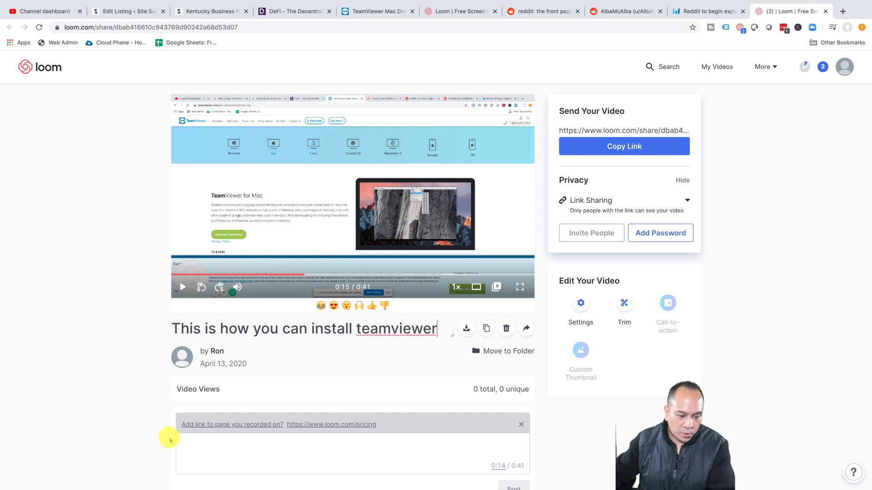
Copy the video's share link
scroll(170, 438, down, 1)
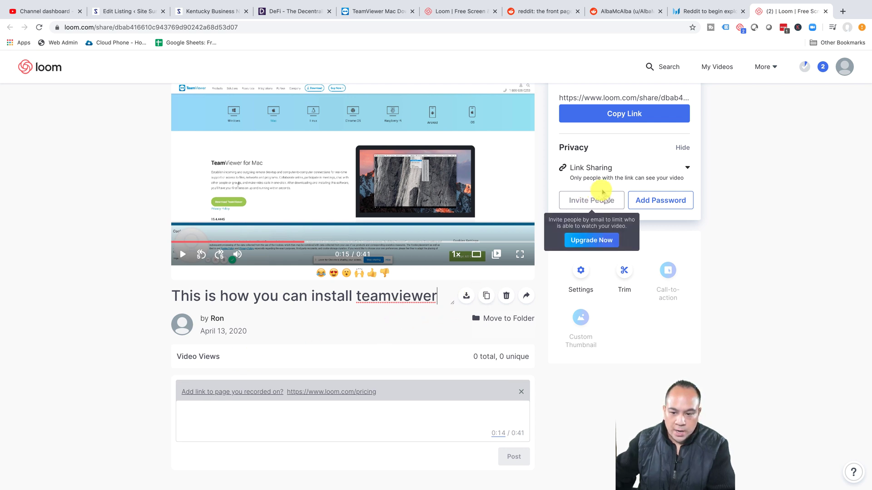
scroll(601, 130, up, 1)
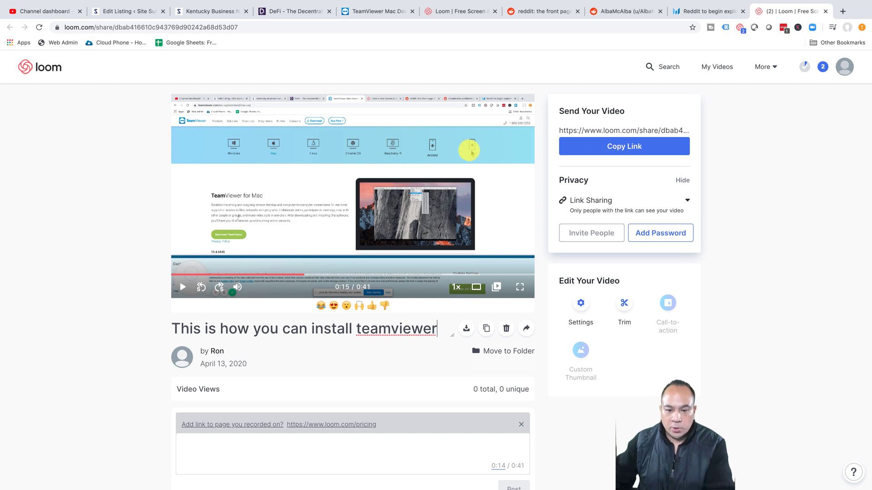
click(644, 152)
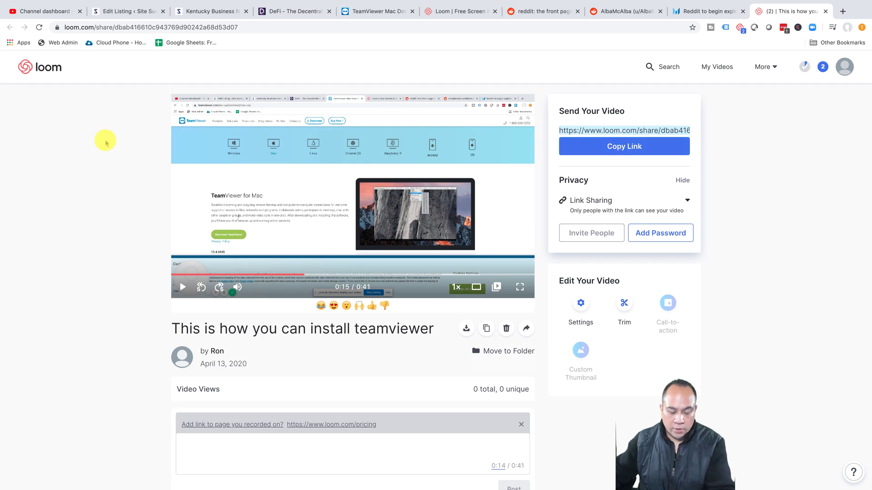
Switch to the blank Outlook message and paste the video's share link into its body
key(super+Tab)
key(super+Tab)
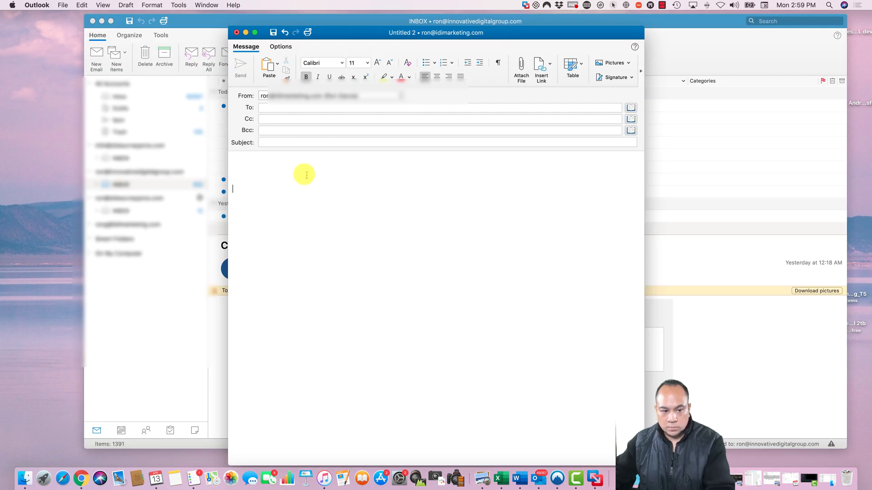
click(298, 171)
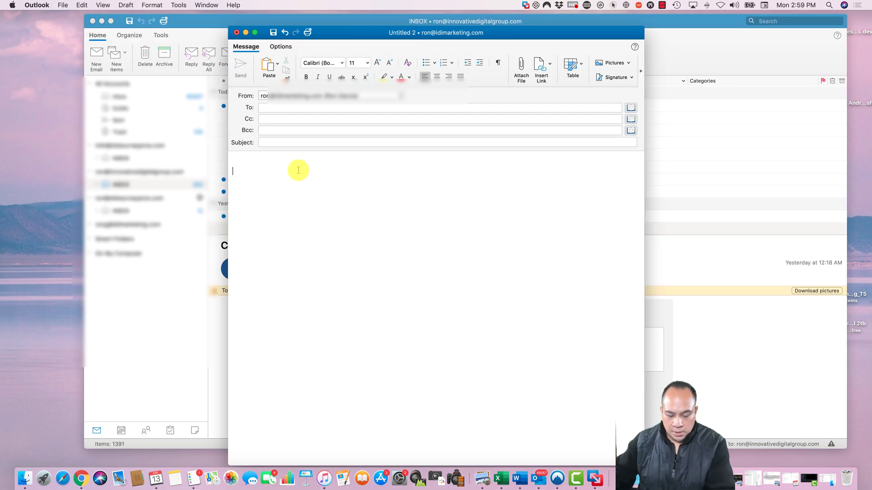
key(super+v)
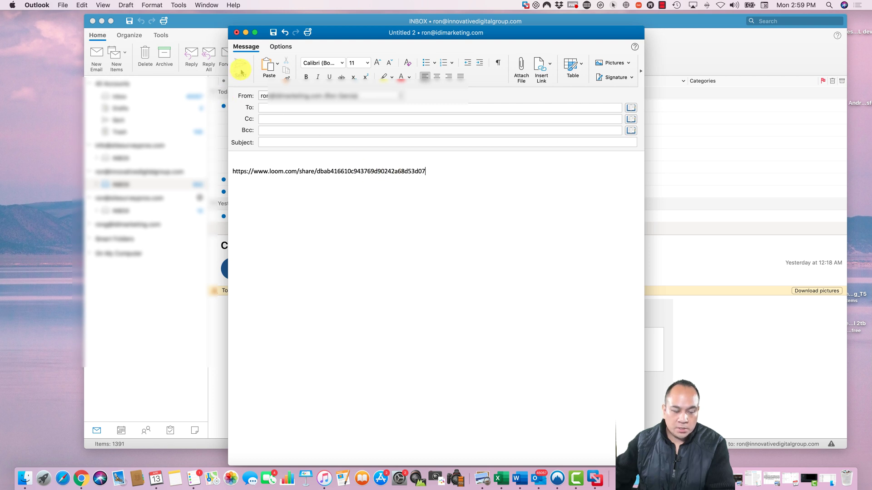
Open Safari and load the copied Loom share link to see the video page as a recipient
right_click(66, 477)
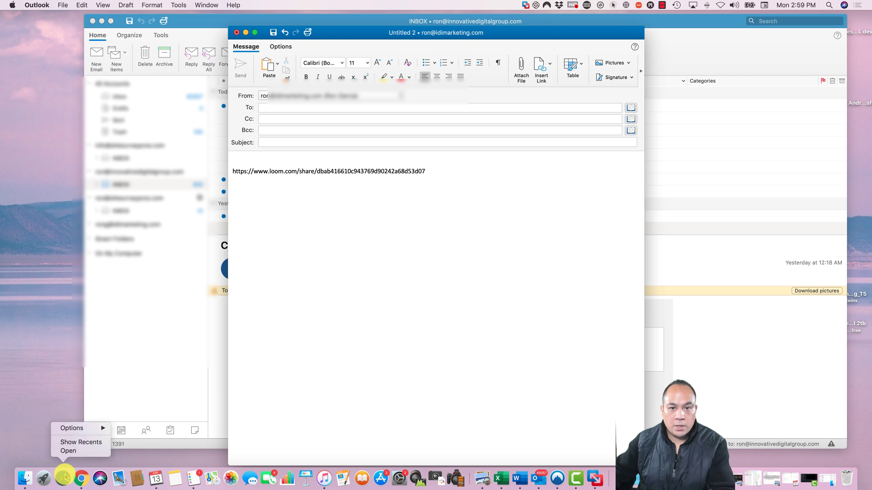
click(69, 451)
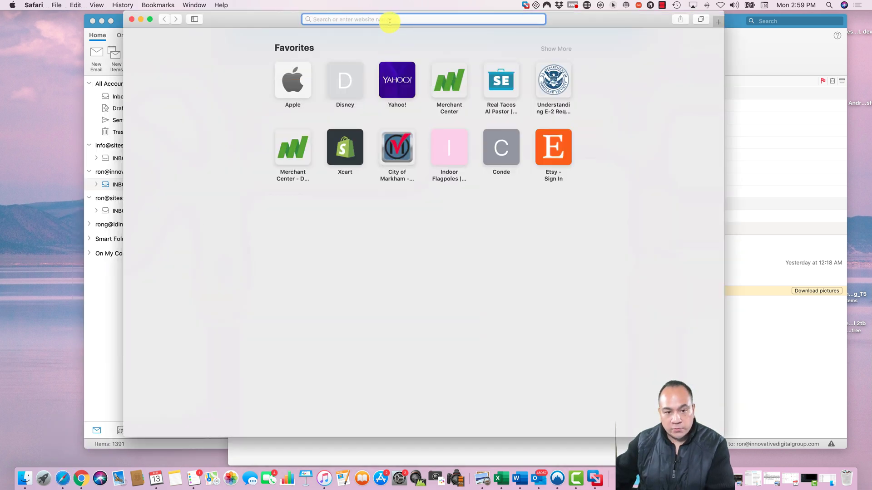
key(super+v)
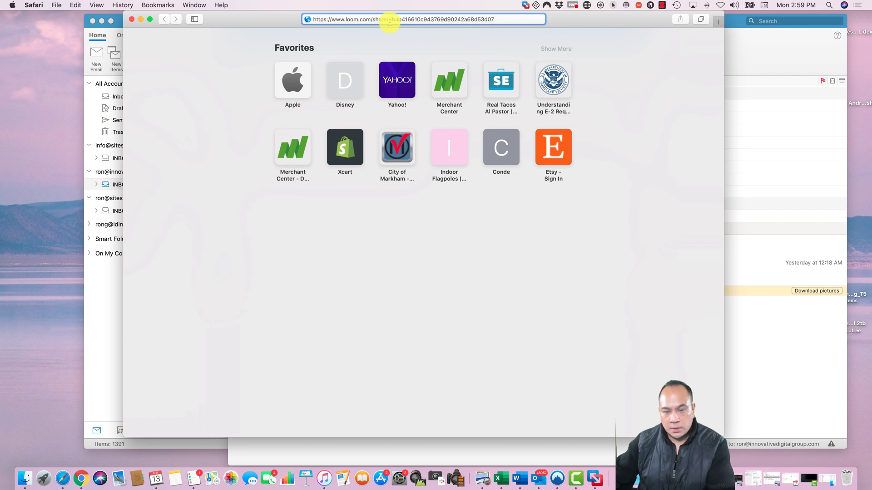
key(Return)
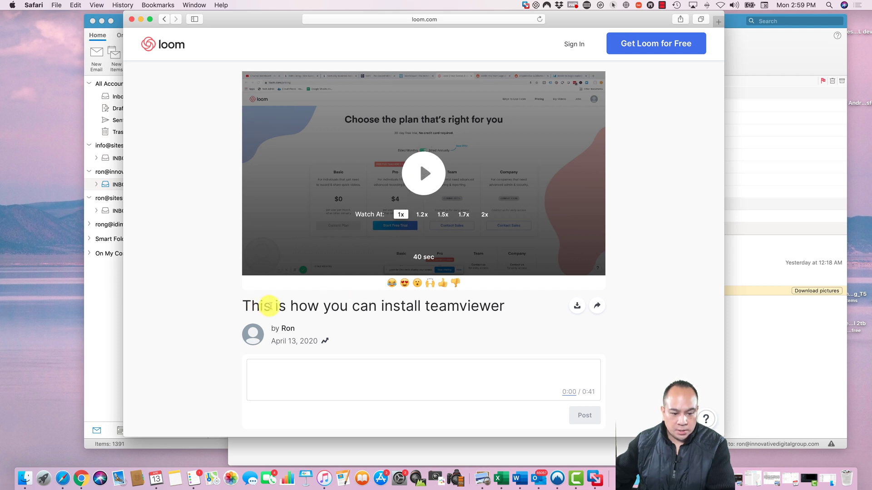
Play the first few seconds of the shared video in Safari and pause it
click(424, 173)
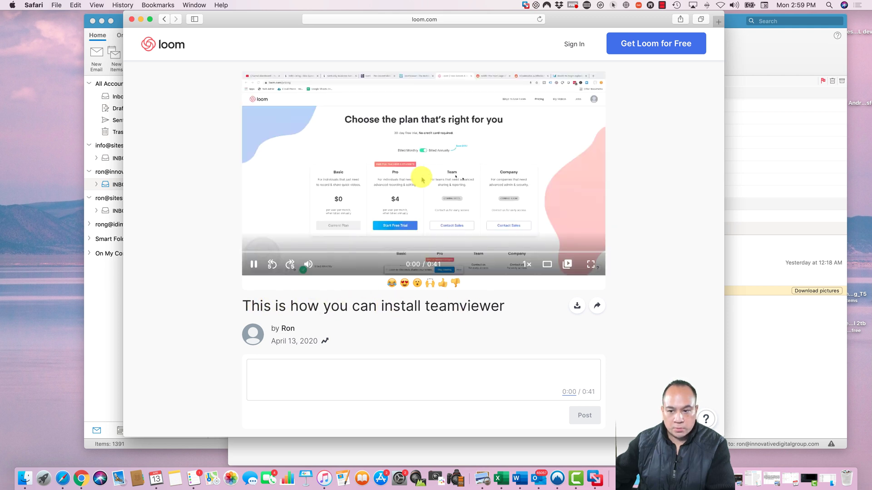
click(253, 264)
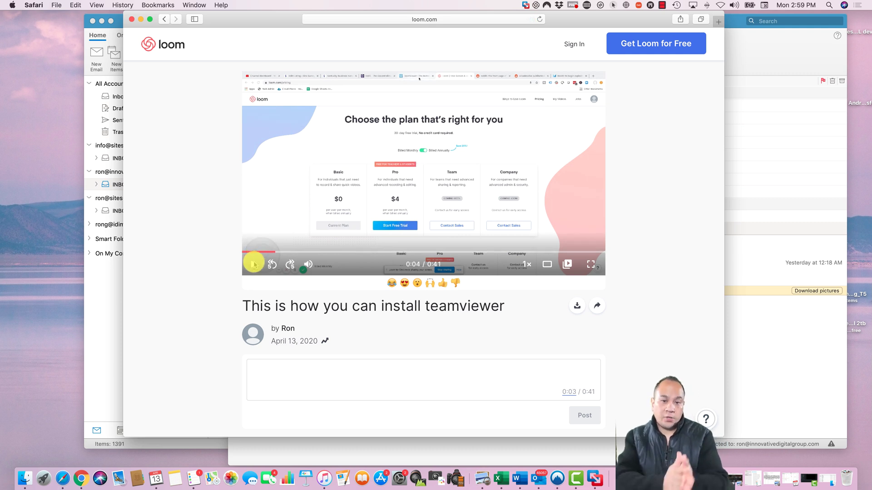